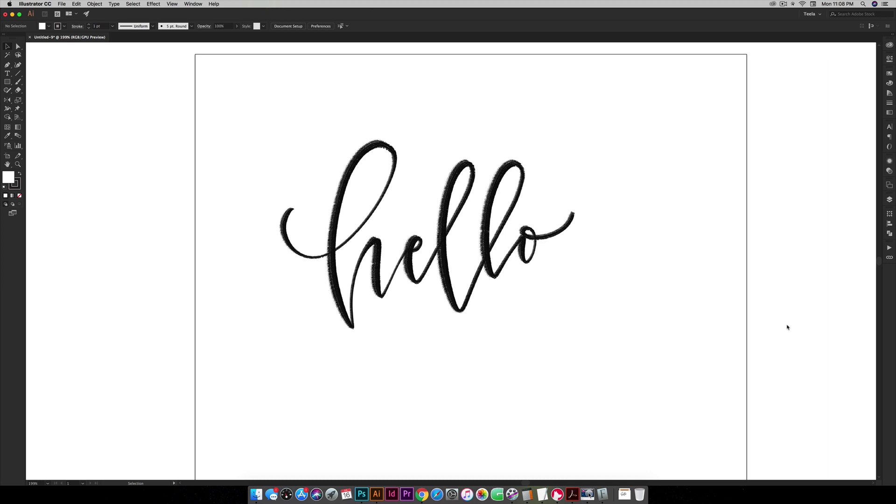
# Step: Nudge the placed hello image slightly up and to the left on the artboard
pyautogui.click(480, 284)
pyautogui.moveTo(480, 284); pyautogui.dragTo(486, 280)
pyautogui.moveTo(569, 276)
pyautogui.mouseDown()
pyautogui.moveTo(561, 268)
pyautogui.moveTo(568, 276)
pyautogui.mouseUp()
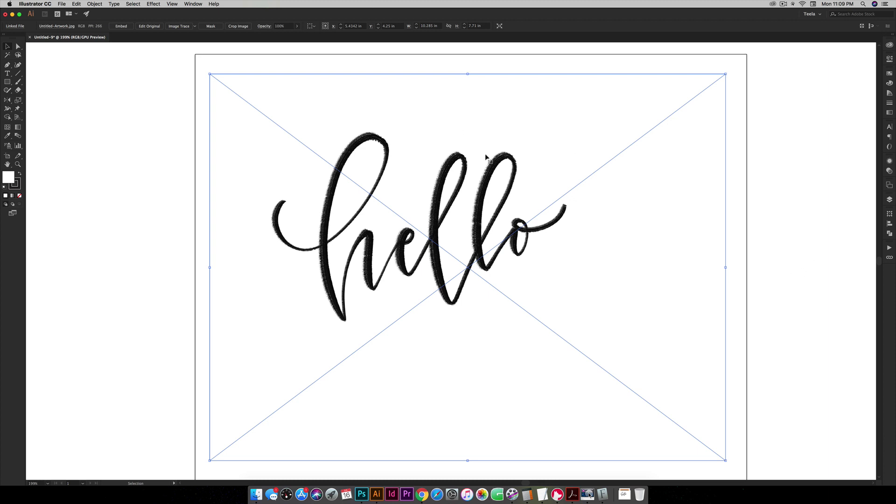
# Step: Apply a Black and White Image Trace to the hello image and show the panel's Advanced settings
pyautogui.click(176, 28)
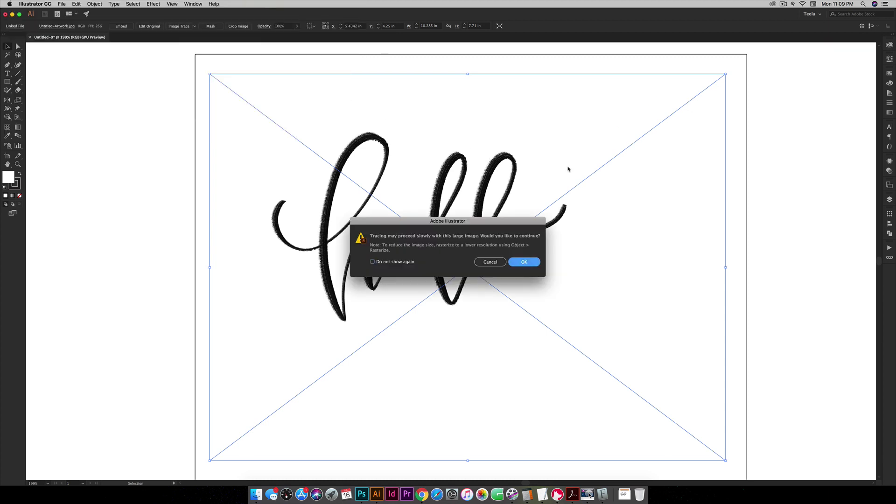
pyautogui.press('Return')
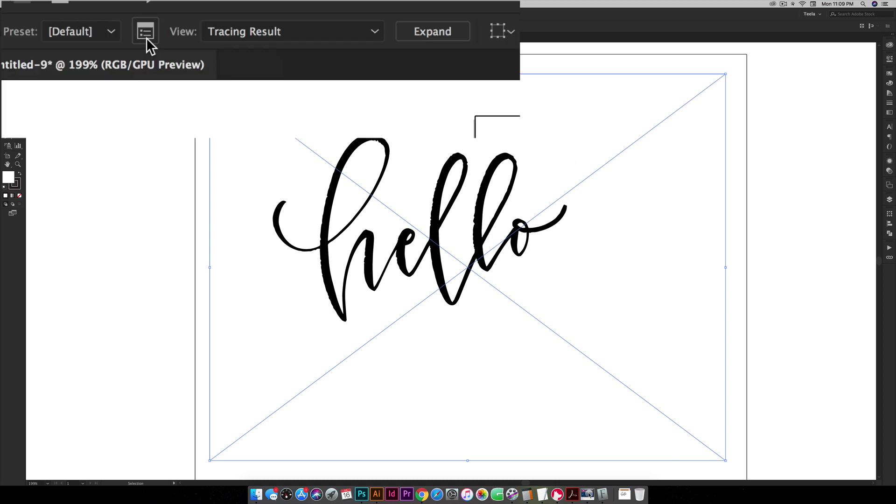
pyautogui.click(86, 27)
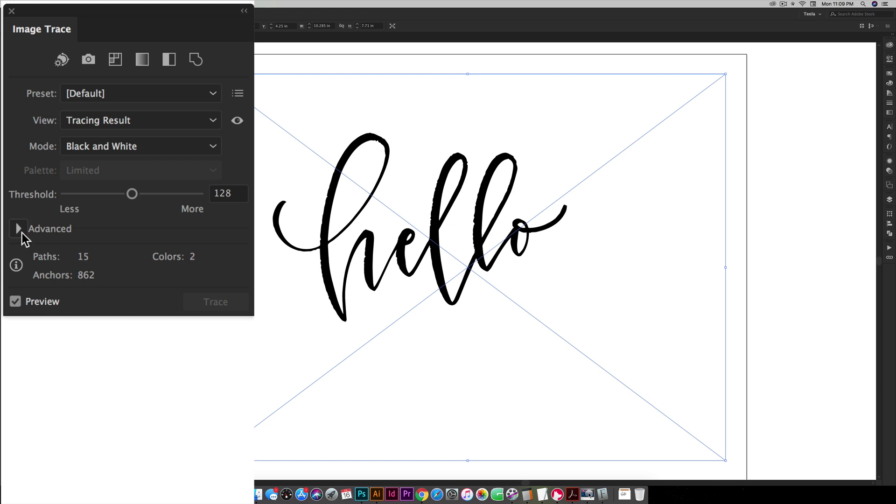
pyautogui.click(18, 230)
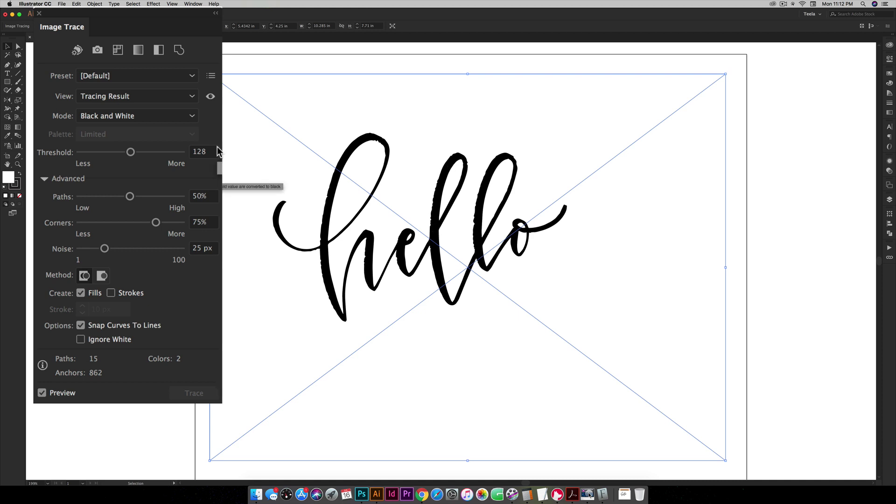
# Step: Set the trace Threshold to 150, then raise it to 200
pyautogui.click(206, 152)
pyautogui.write('150')
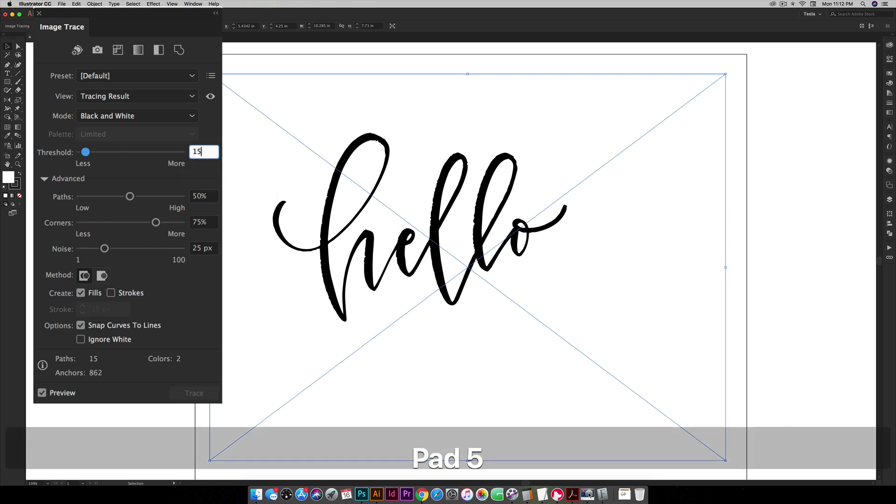
pyautogui.click(201, 196)
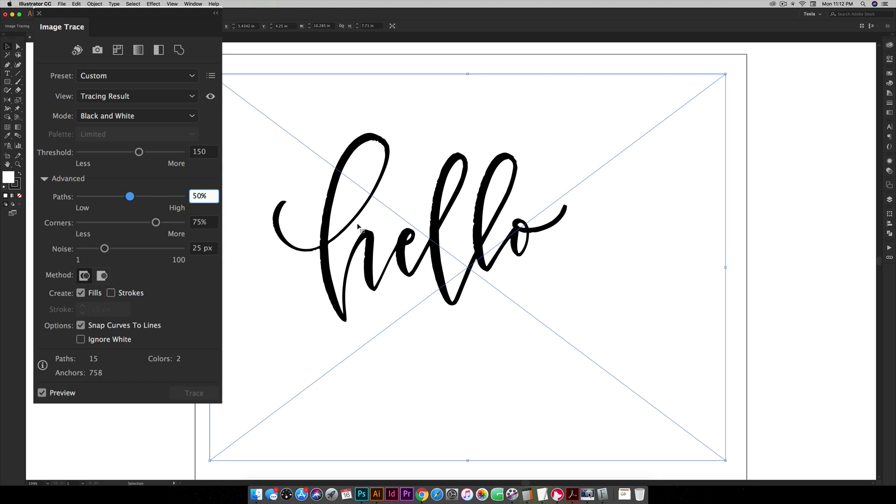
pyautogui.click(211, 151)
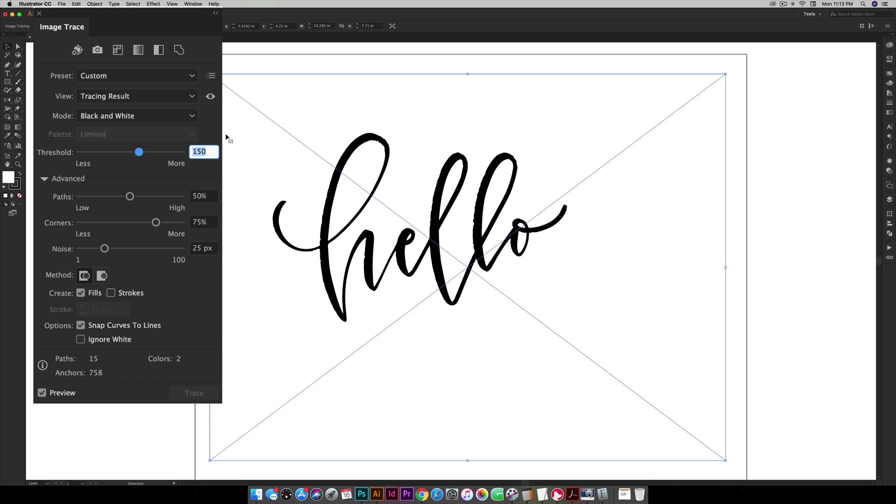
pyautogui.write('200')
pyautogui.click(207, 197)
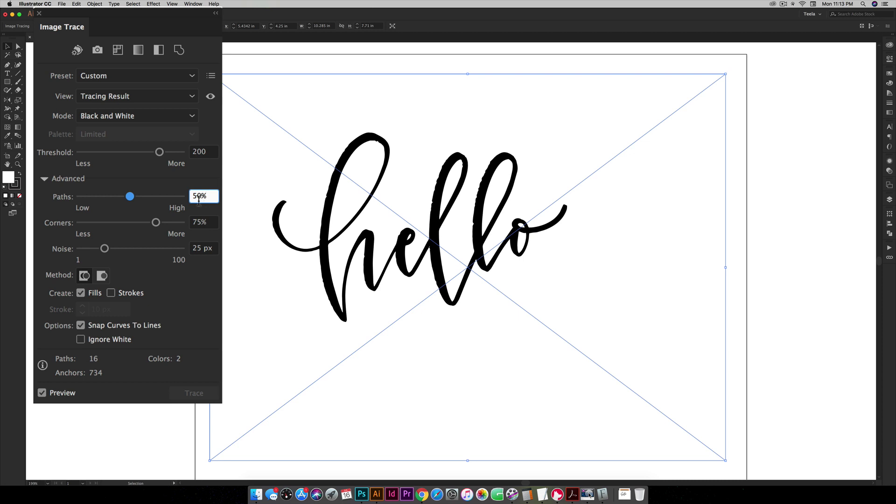
# Step: Set the trace Paths fidelity to 75%, then increase it to 85%
pyautogui.moveTo(216, 196); pyautogui.dragTo(158, 201)
pyautogui.write('75')
pyautogui.press('Return')
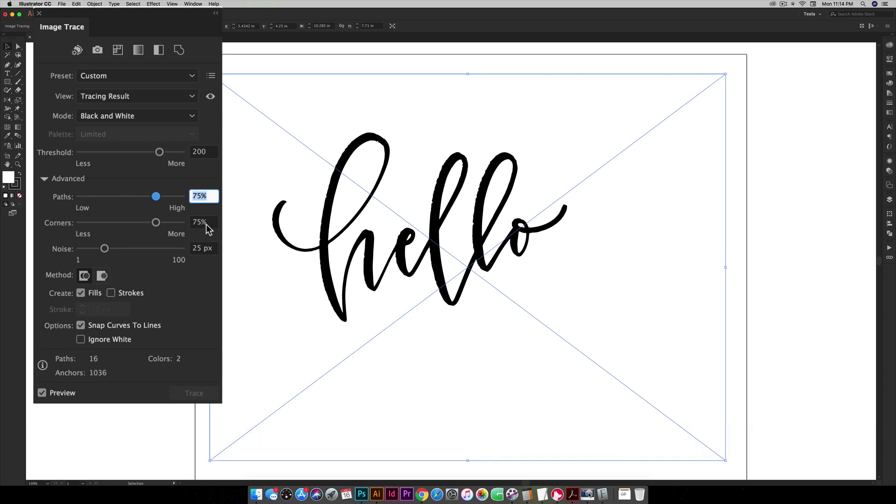
pyautogui.click(208, 222)
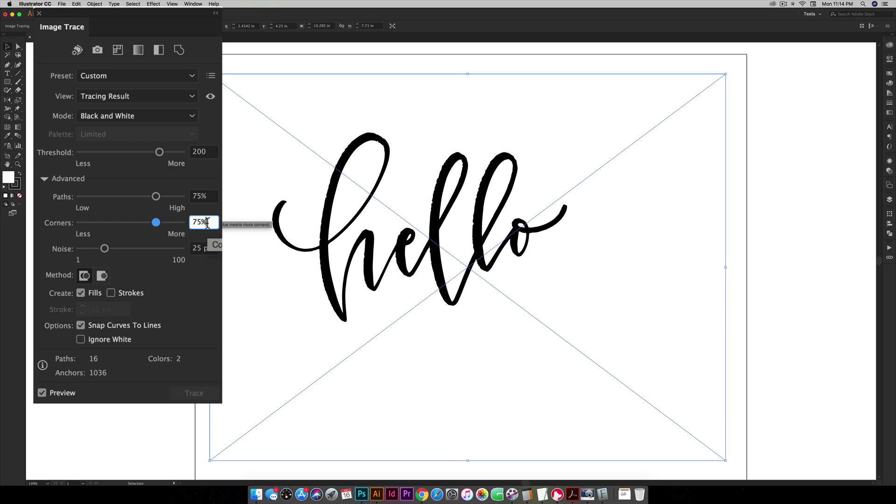
pyautogui.moveTo(214, 196); pyautogui.dragTo(190, 197)
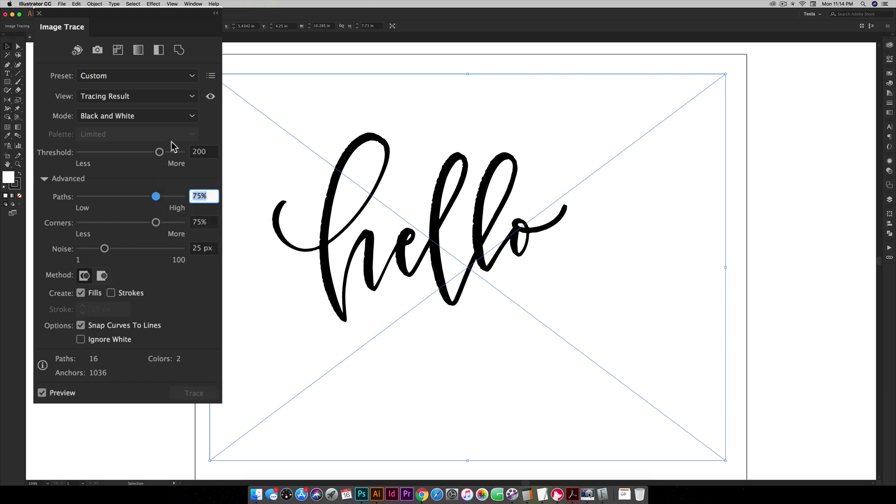
pyautogui.write('85')
pyautogui.click(208, 222)
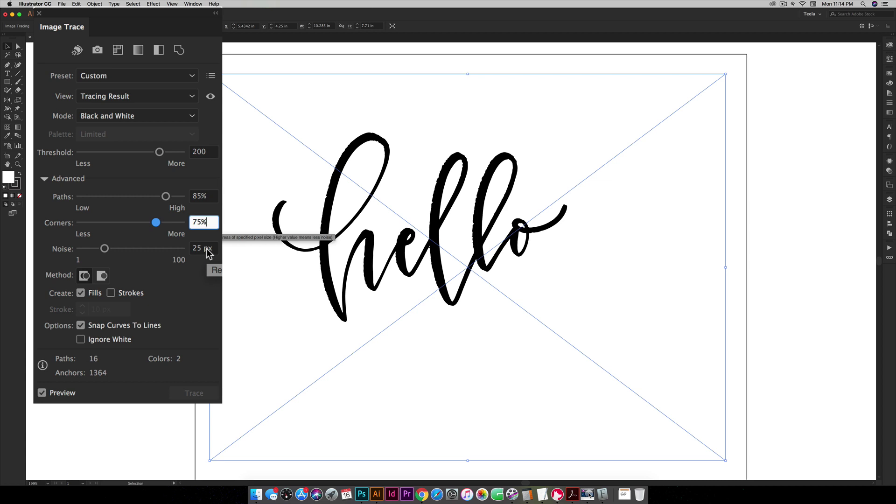
# Step: Try trace Noise values of 5 px and 2 px, settling on 5 px
pyautogui.press('Tab')
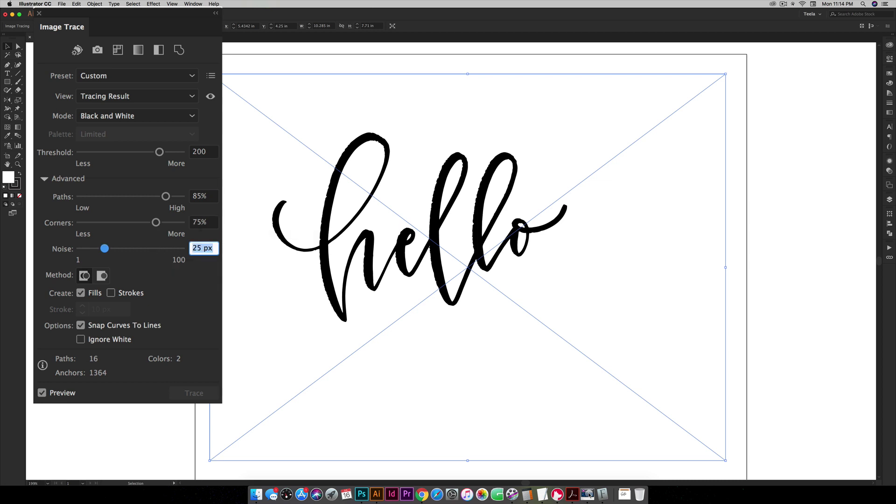
pyautogui.write('5')
pyautogui.click(203, 223)
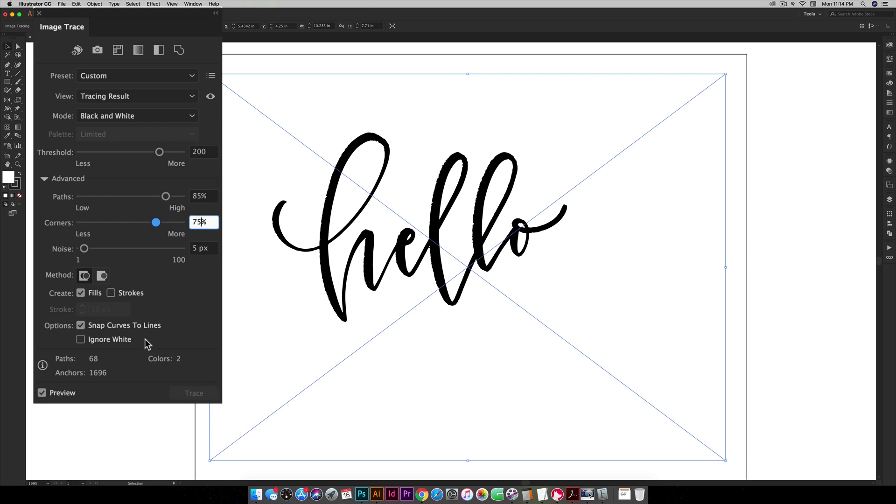
pyautogui.click(198, 250)
pyautogui.write('2')
pyautogui.click(205, 223)
pyautogui.press('Tab')
pyautogui.write('5')
pyautogui.rightClick(210, 225)
pyautogui.click(192, 313)
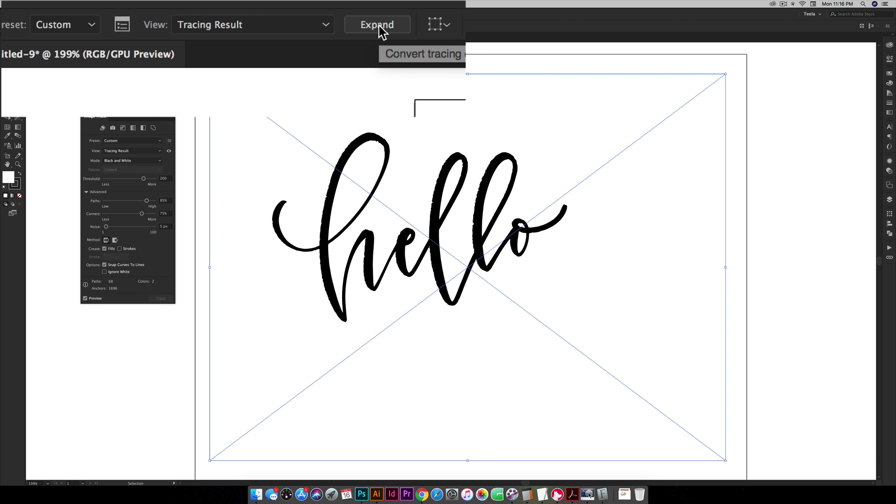
# Step: Expand the hello trace into vector paths and ungroup them
pyautogui.click(379, 26)
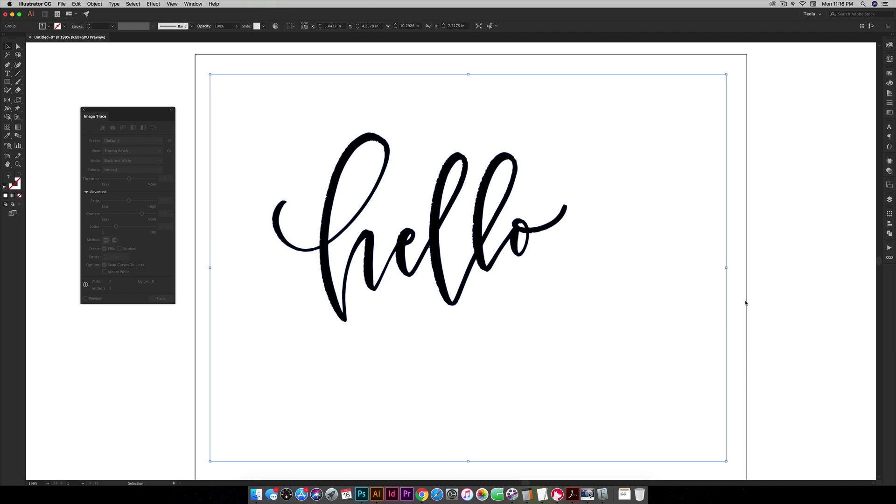
pyautogui.press('super+shift+g')
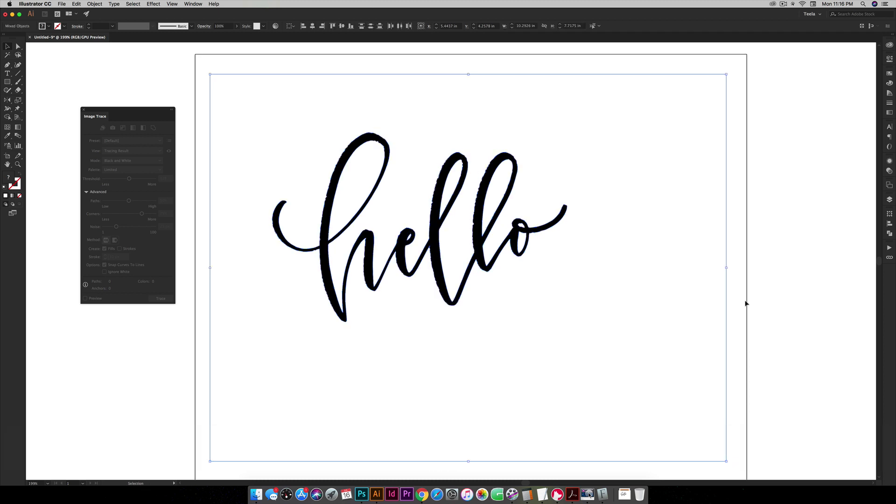
pyautogui.click(775, 246)
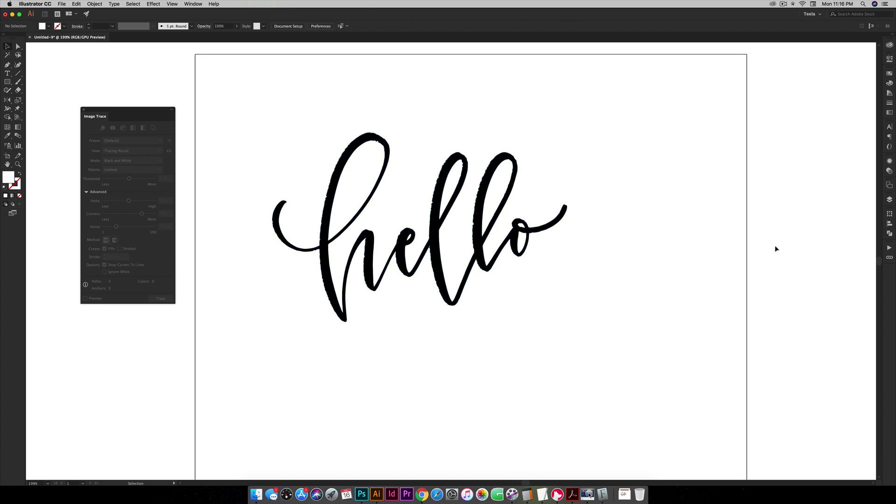
# Step: Select the white background shapes with the Magic Wand and delete them
pyautogui.press('y')
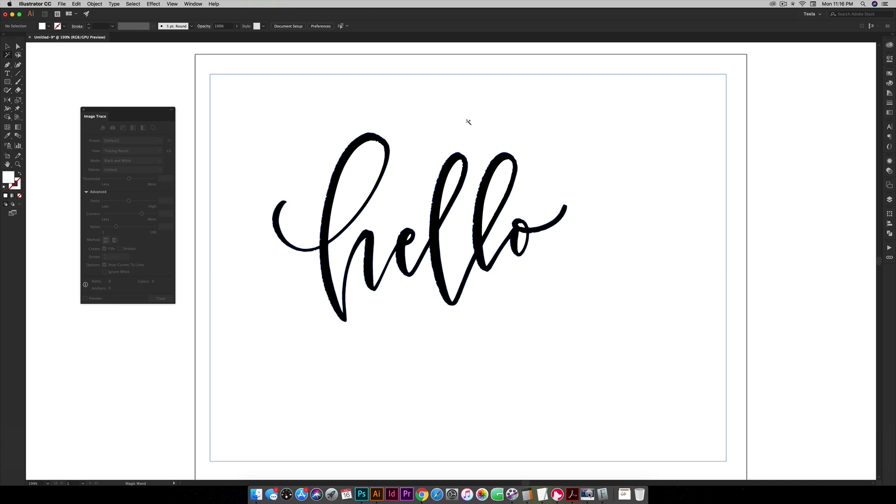
pyautogui.click(468, 122)
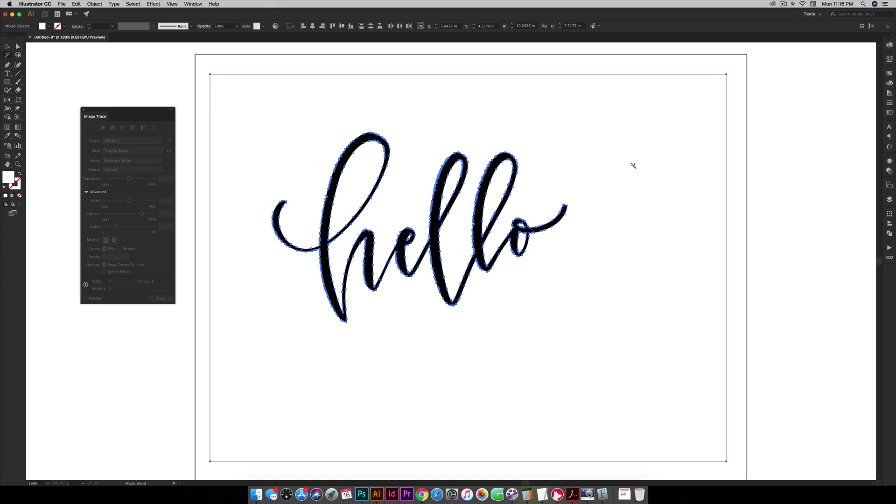
pyautogui.press('BackSpace')
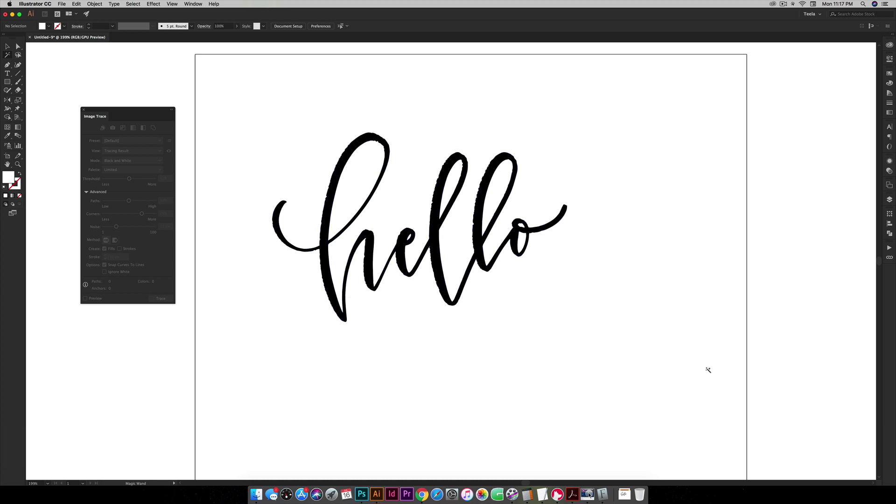
pyautogui.press('super+y')
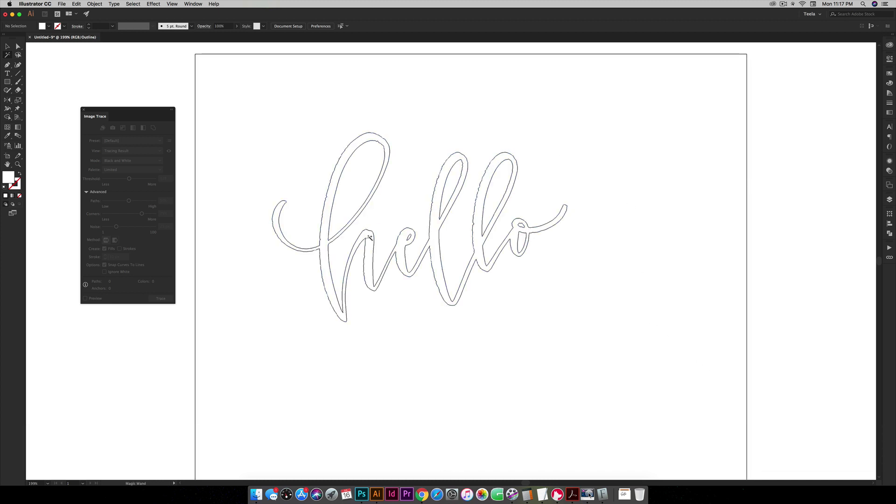
pyautogui.click(358, 143)
pyautogui.press('super+shift+a')
pyautogui.press('super+y')
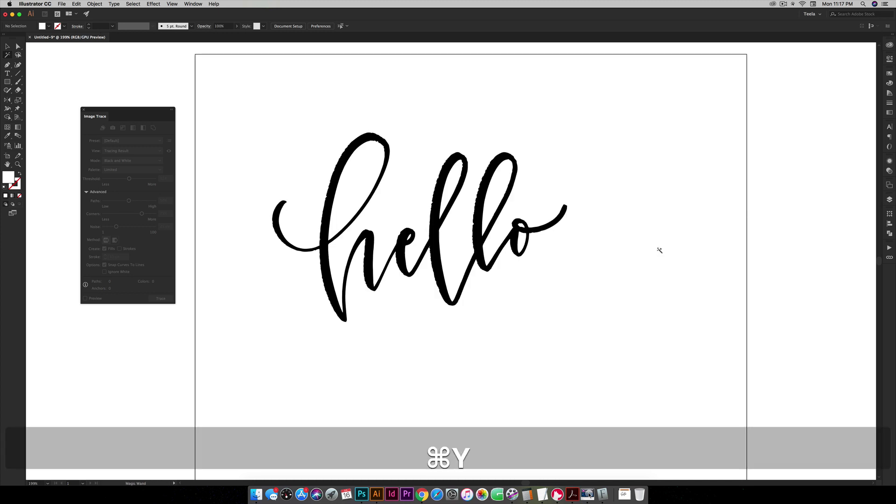